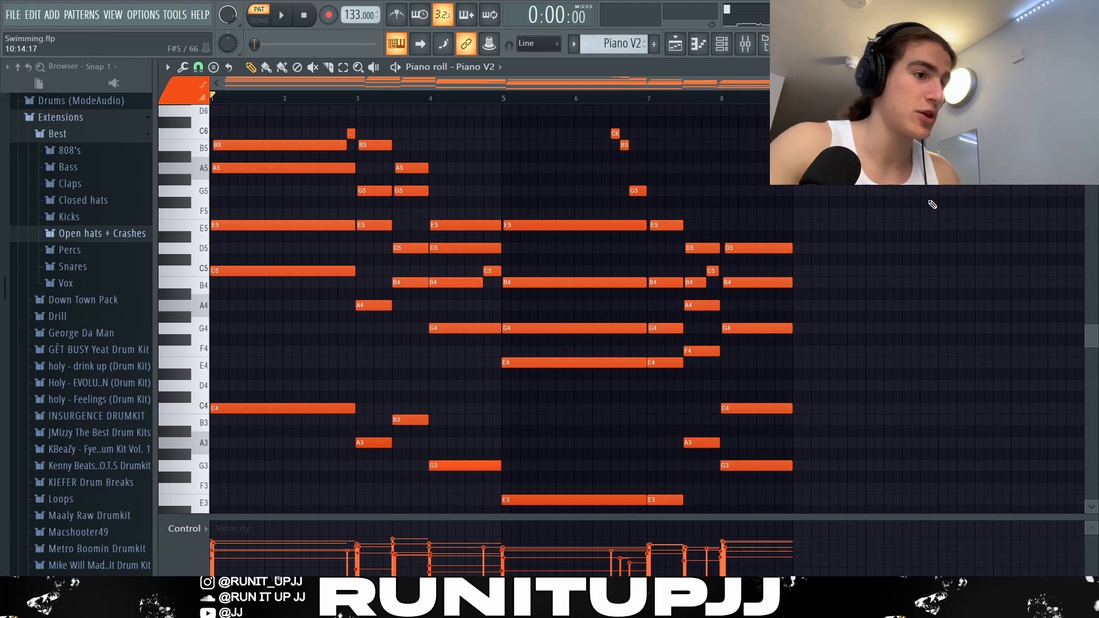
Step: Highlight the low bass notes from C4 down to E3 and the short passing notes in the Piano V2 pattern, and deselect them
{"action": "scroll", "coordinate": [933, 204], "scroll_direction": "down", "scroll_amount": 1}
{"action": "scroll", "coordinate": [933, 204], "scroll_direction": "up", "scroll_amount": 1}
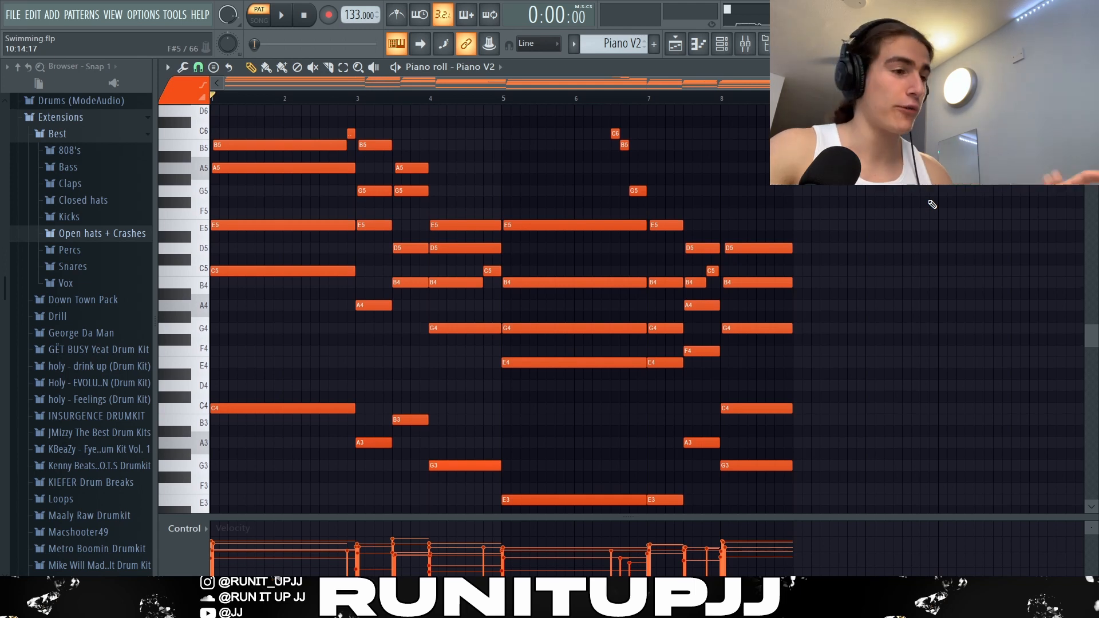
{"action": "left_click_drag", "start_coordinate": [304, 393], "coordinate": [788, 512]}
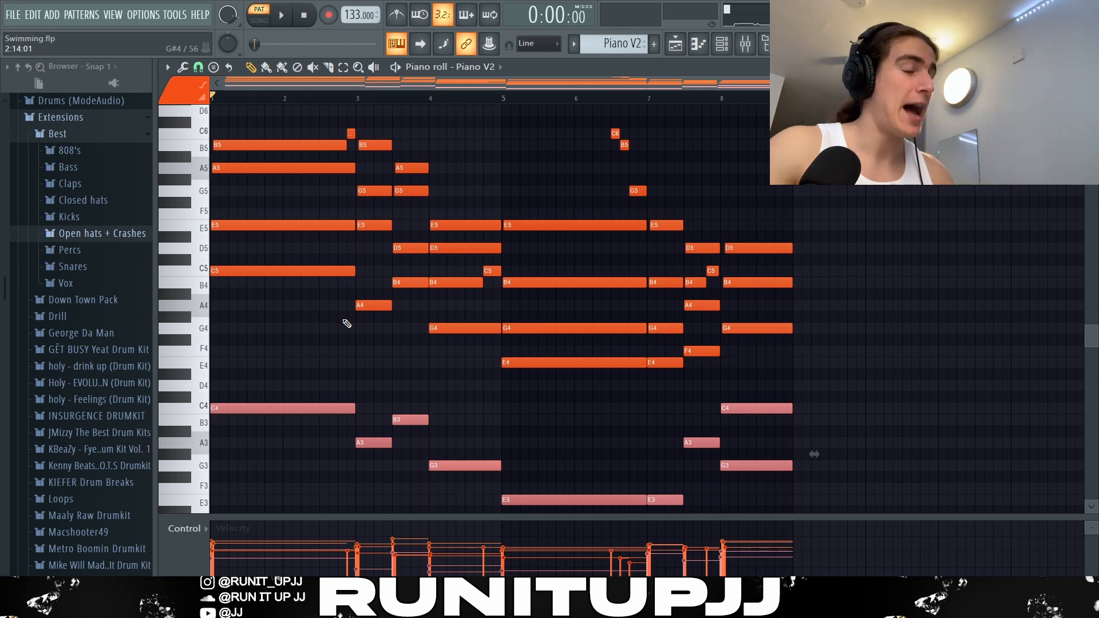
{"action": "left_click_drag", "start_coordinate": [353, 121], "coordinate": [353, 144]}
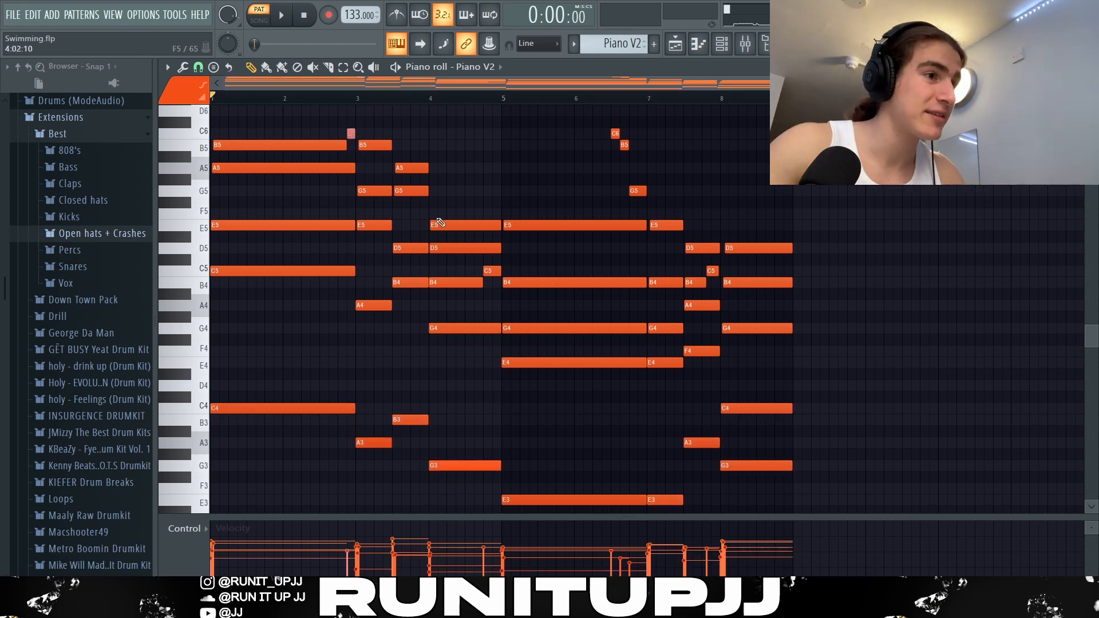
{"action": "left_click_drag", "start_coordinate": [614, 118], "coordinate": [664, 205]}
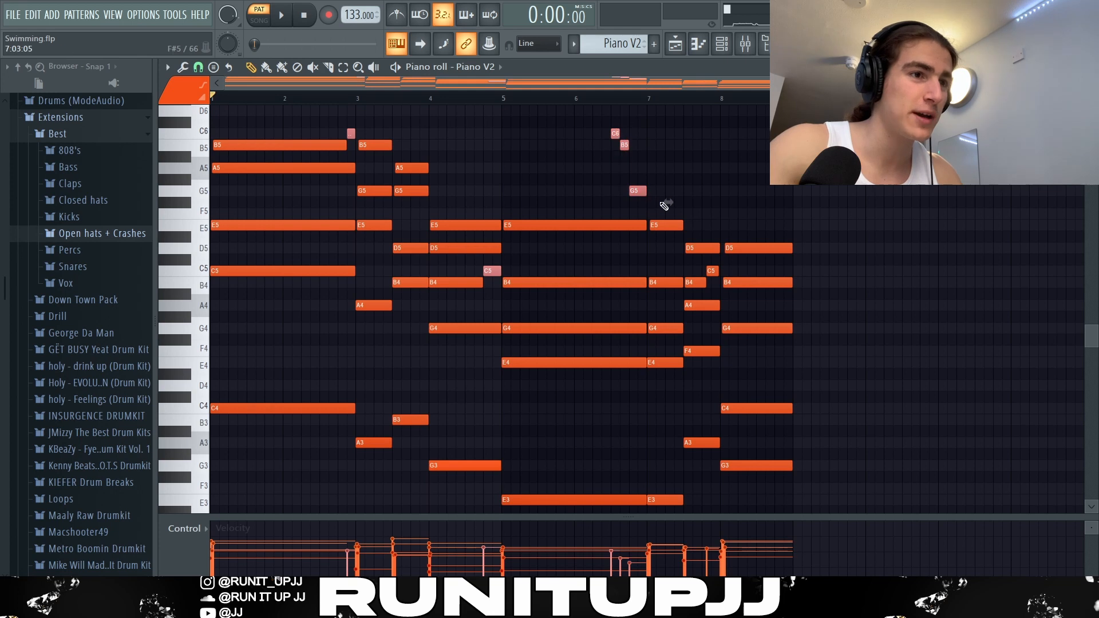
{"action": "left_click", "coordinate": [713, 209], "text": "ctrl"}
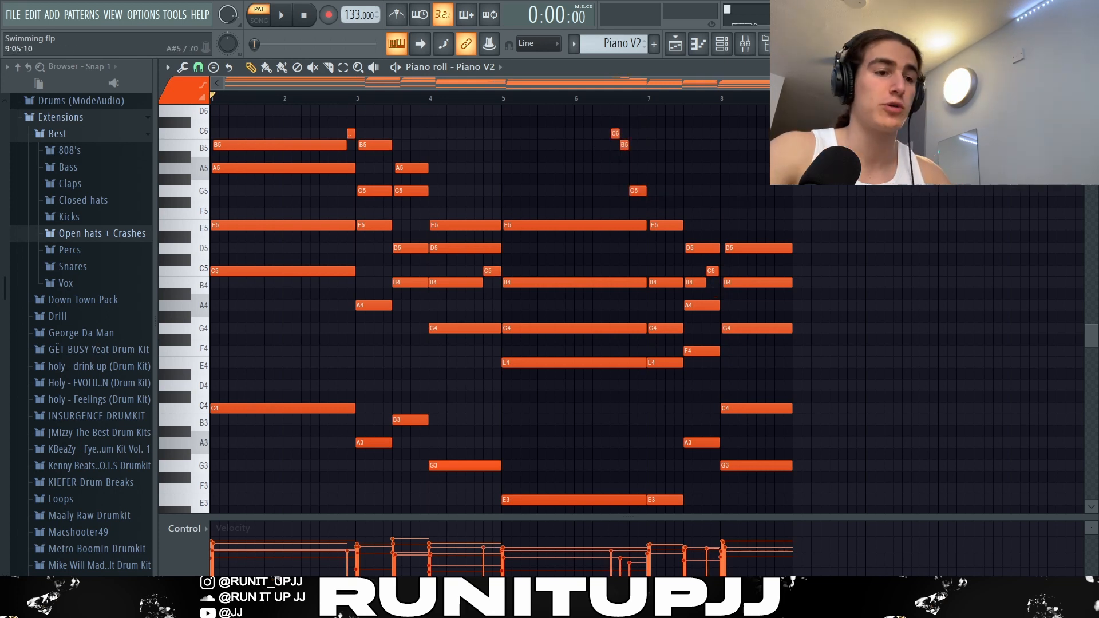
Step: Play back the Piano V2 chord pattern and stop playback
{"action": "key", "text": "alt+r"}
{"action": "left_click_drag", "start_coordinate": [522, 360], "coordinate": [522, 346]}
{"action": "left_click", "coordinate": [640, 147]}
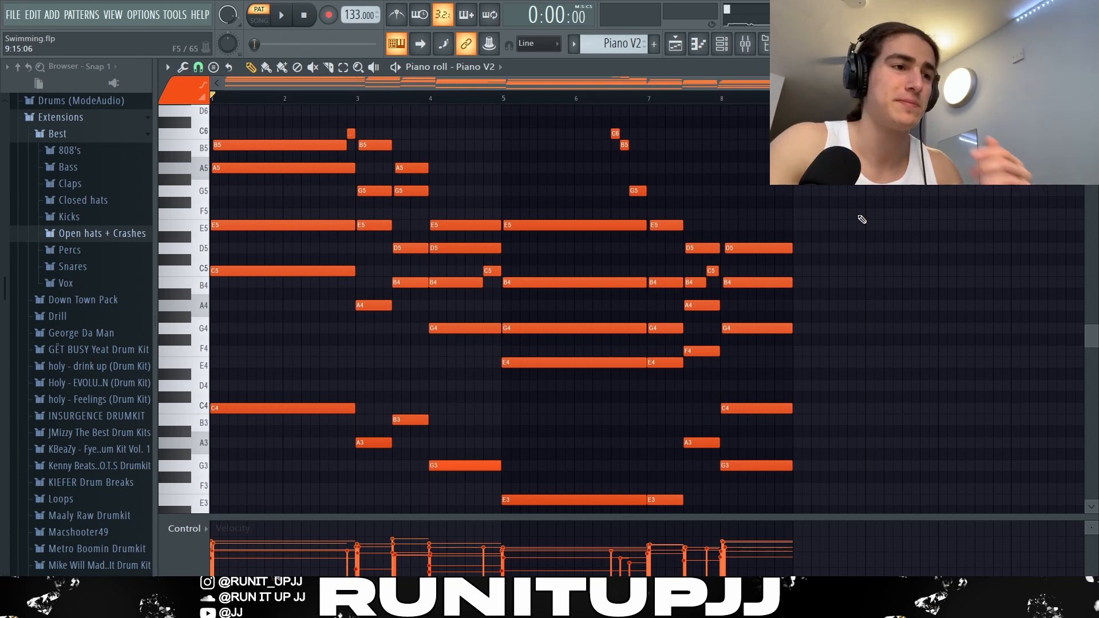
{"action": "key", "text": "space"}
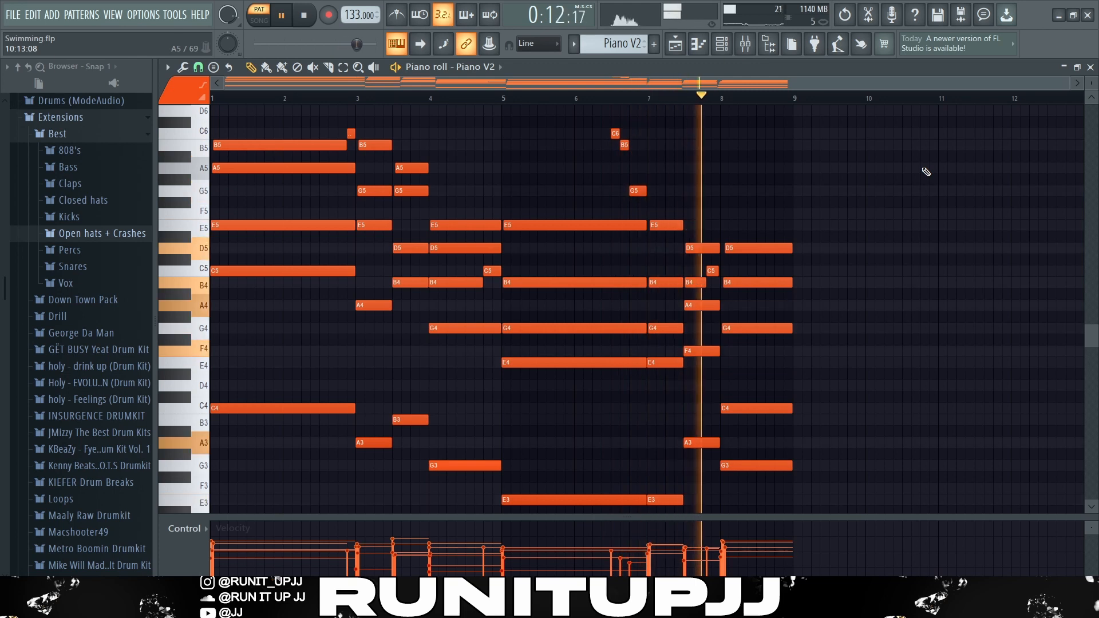
{"action": "key", "text": "space"}
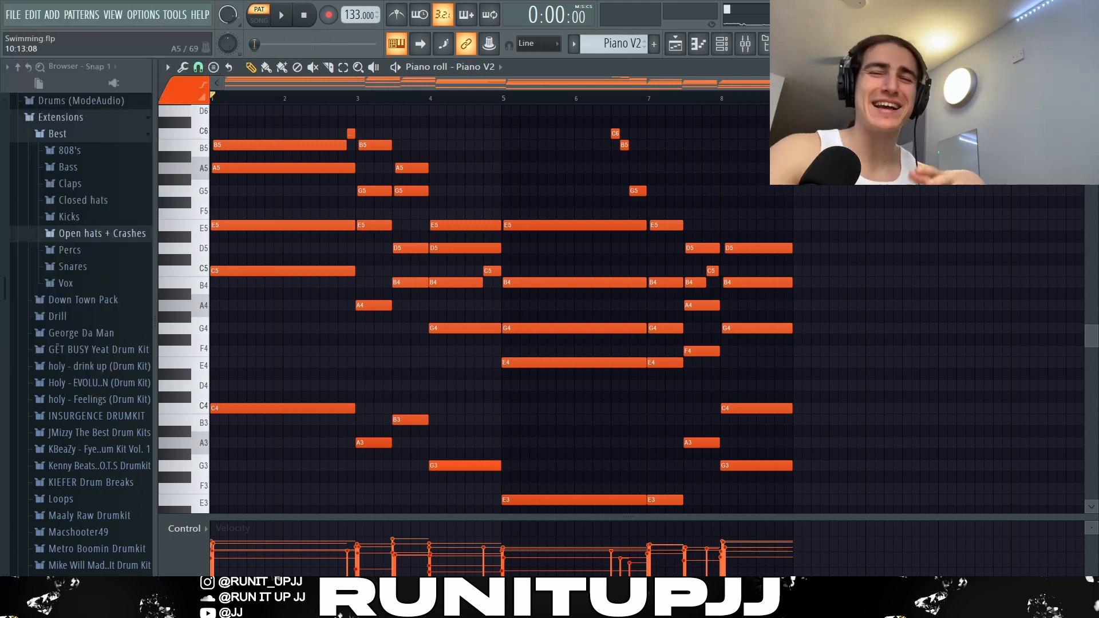
Step: Review the Insert 1 mixer effects for the piano: Fruity parametric EQ 2, Fruity Chorus and RC-20 Retro Color
{"action": "key", "text": "F9"}
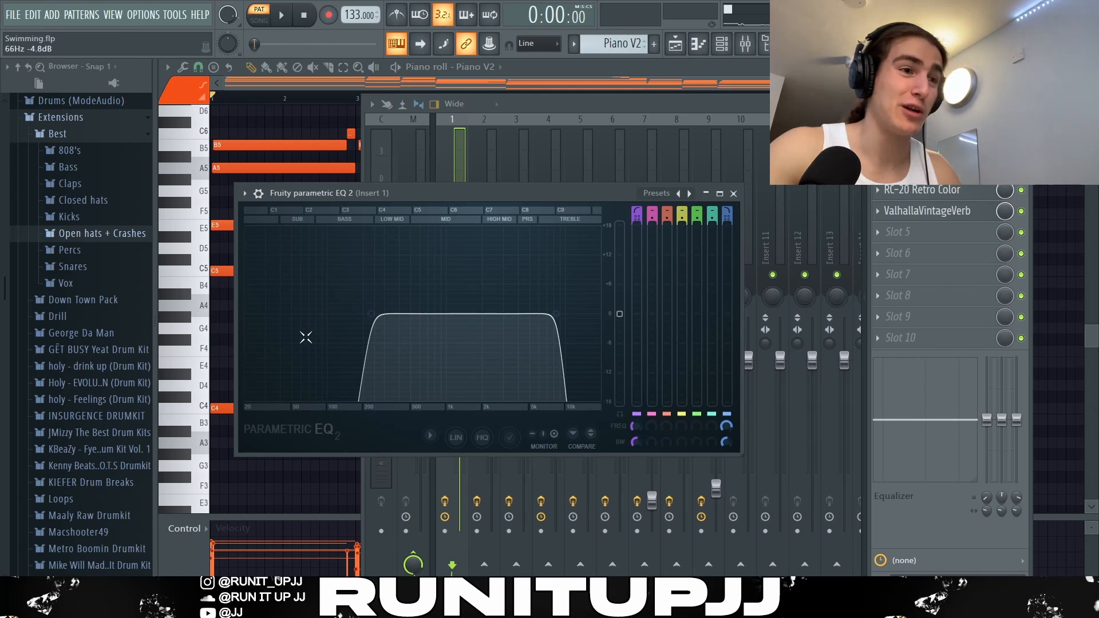
{"action": "key", "text": "Escape"}
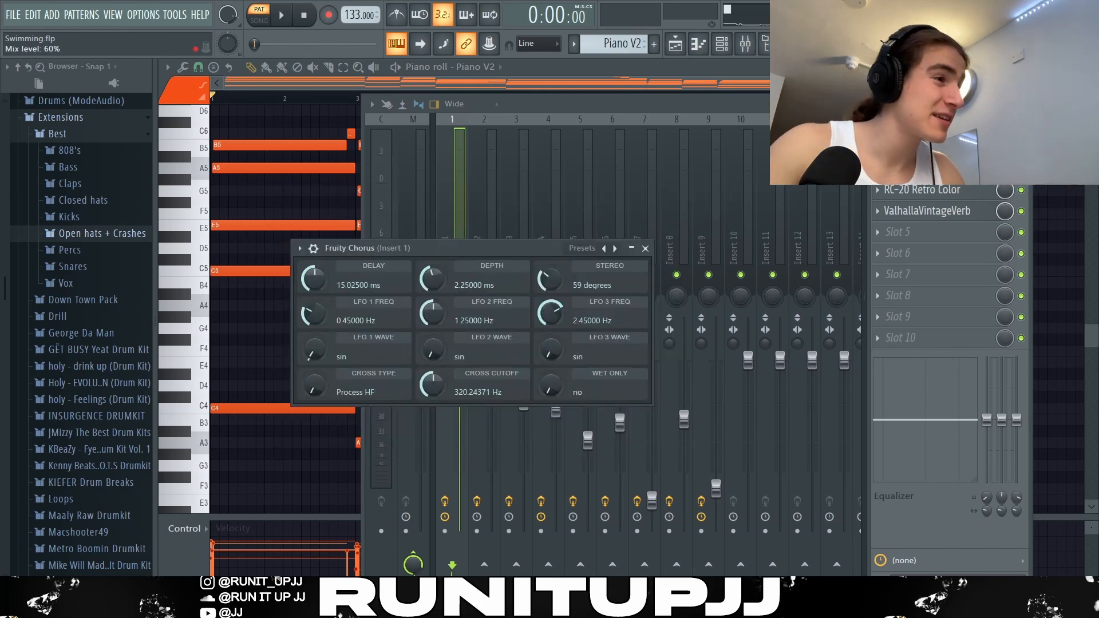
{"action": "key", "text": "Escape"}
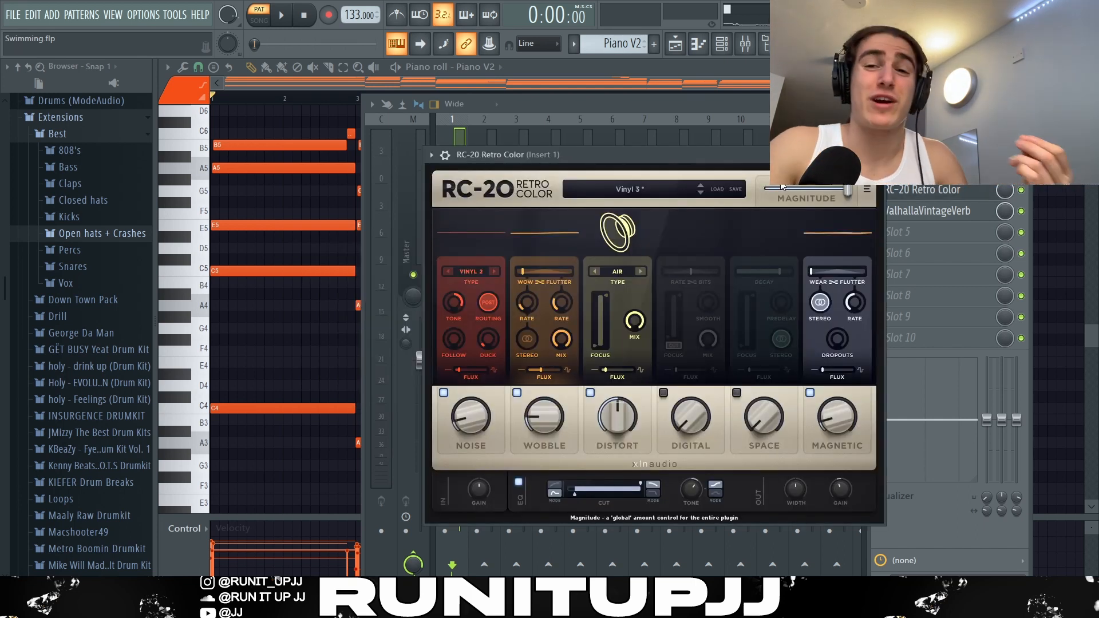
{"action": "key", "text": "Escape"}
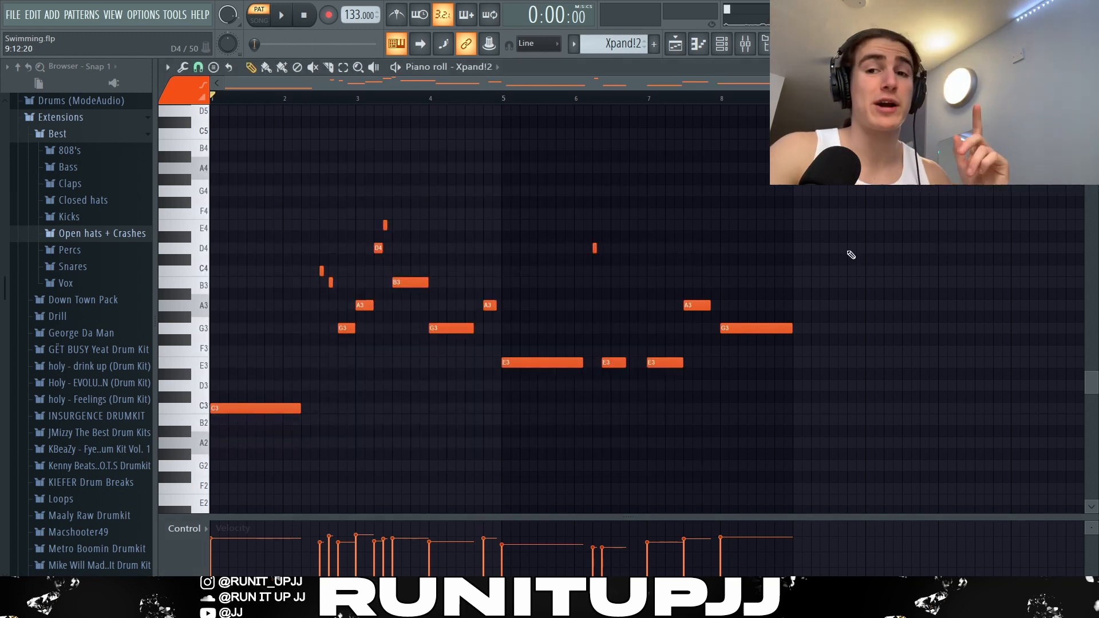
Step: Set the piano roll snap to 1/2 step for the Xpand!2 pattern
{"action": "left_click", "coordinate": [198, 67]}
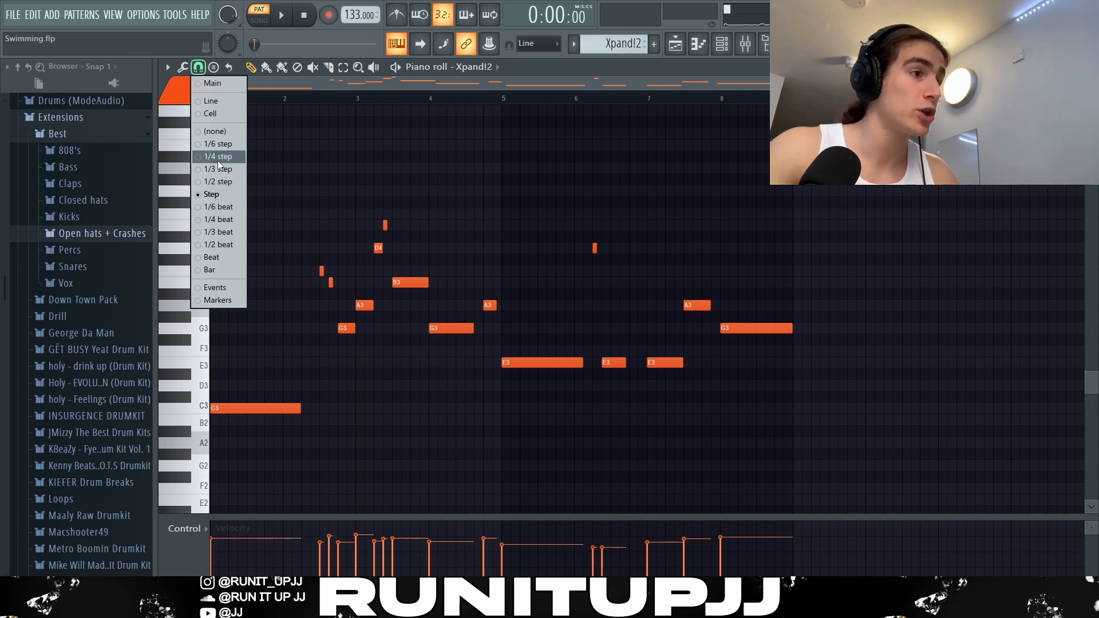
{"action": "left_click", "coordinate": [222, 183]}
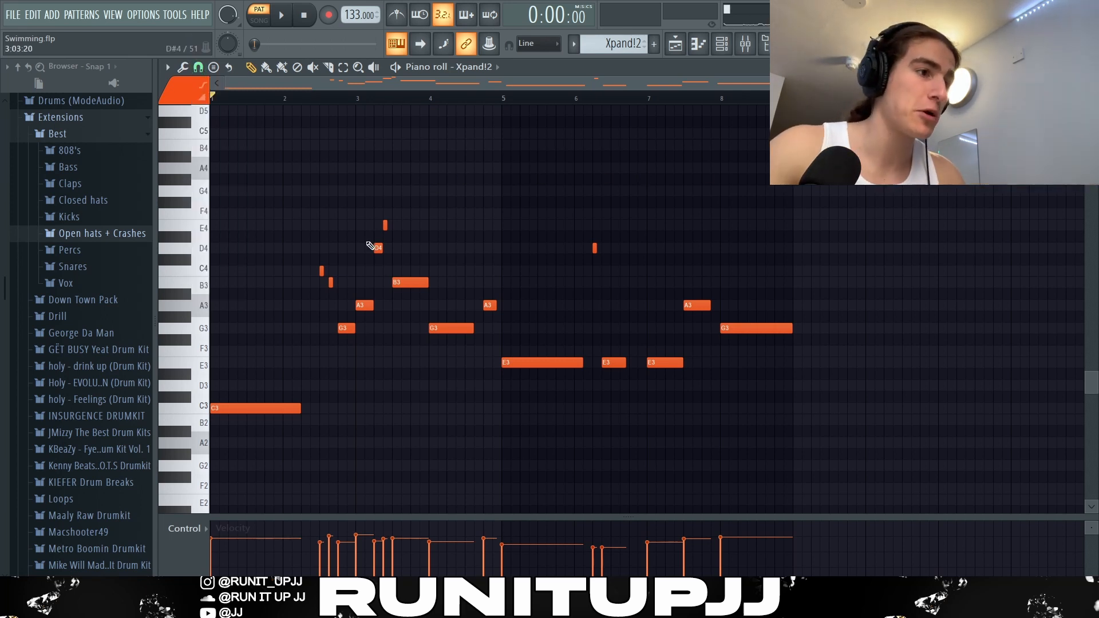
Step: Inspect the short notes before bar 3 in the Xpand!2 melody and play the pattern back
{"action": "left_click_drag", "start_coordinate": [313, 264], "coordinate": [344, 290]}
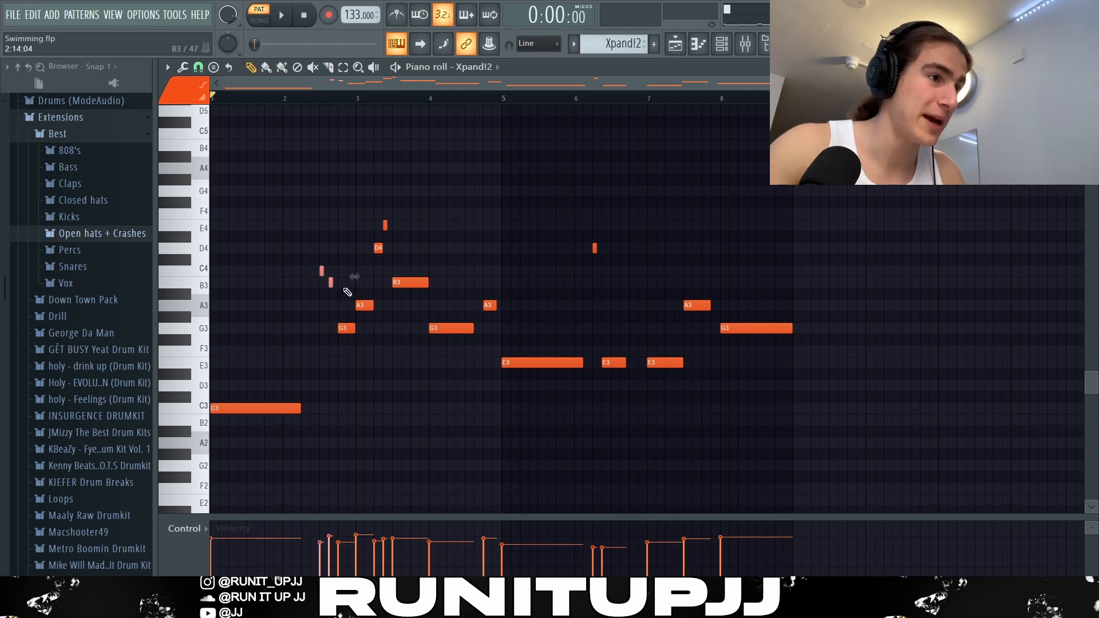
{"action": "scroll", "coordinate": [328, 296], "scroll_direction": "up", "scroll_amount": 2}
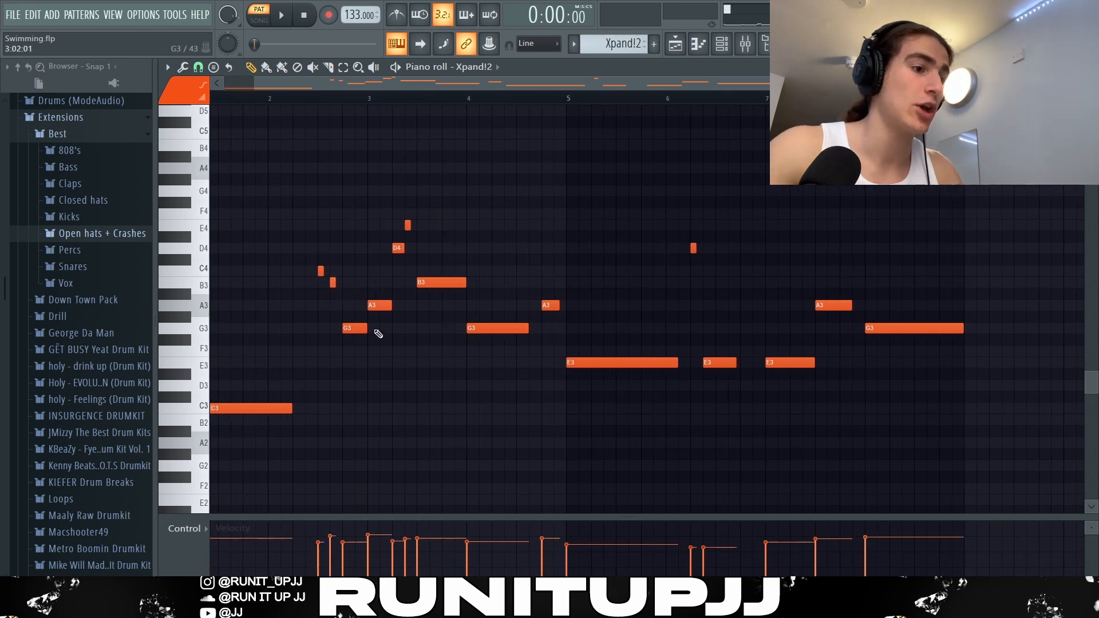
{"action": "scroll", "coordinate": [378, 334], "scroll_direction": "down", "scroll_amount": 2}
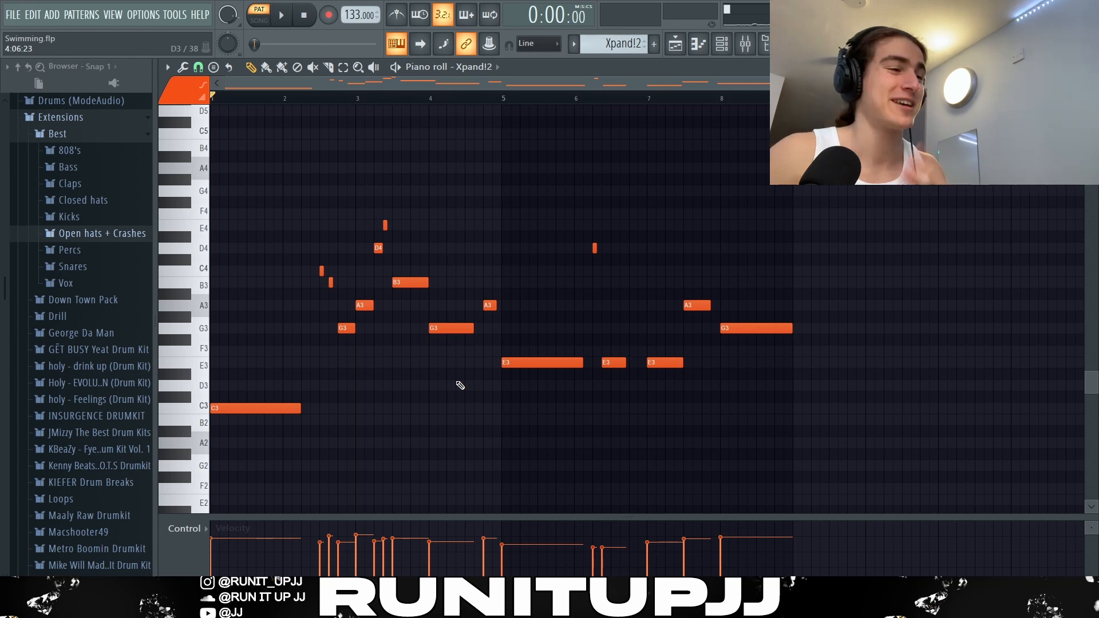
{"action": "key", "text": "space"}
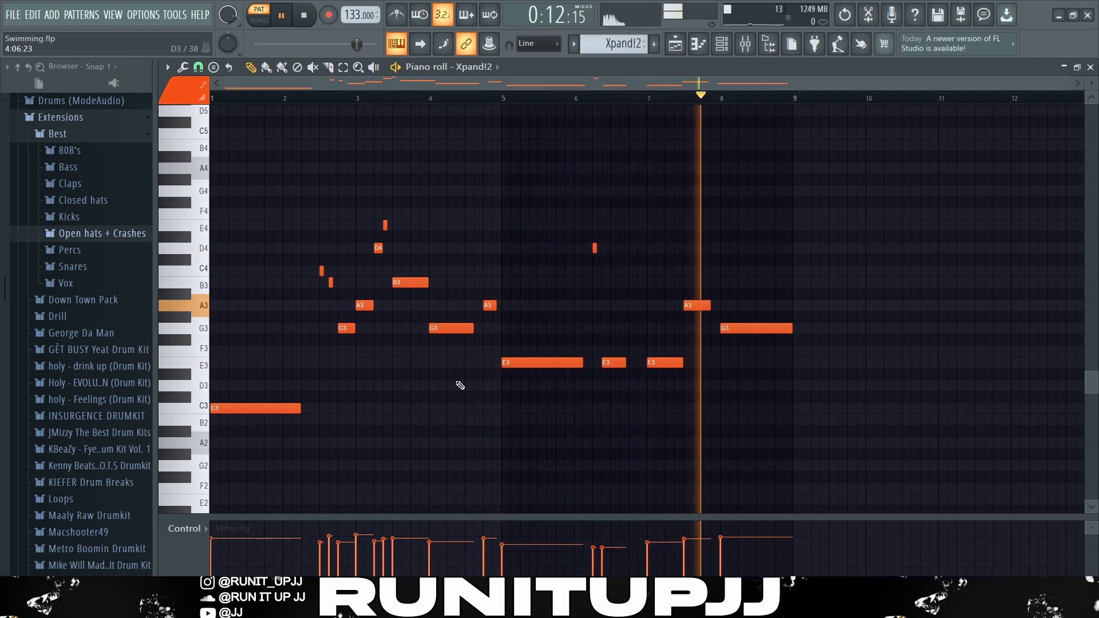
{"action": "key", "text": "space"}
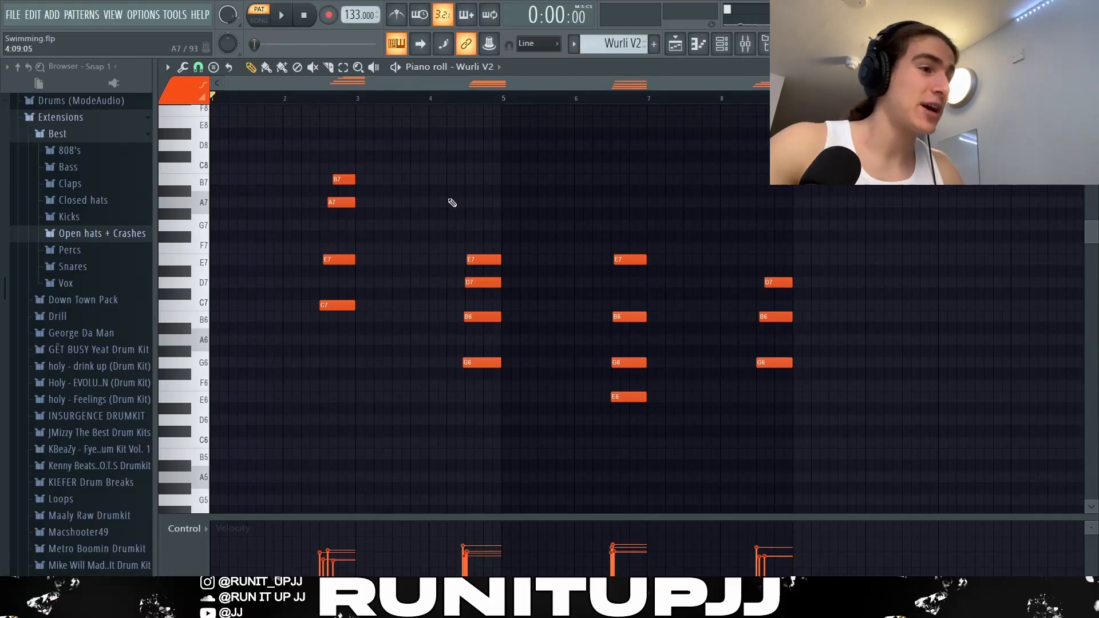
Step: Highlight the staggered Wurli V2 chords in bars 2, 4, 6 and 8 one after another, and deselect them
{"action": "left_click_drag", "start_coordinate": [342, 150], "coordinate": [350, 337]}
{"action": "left_click_drag", "start_coordinate": [481, 222], "coordinate": [503, 429]}
{"action": "left_click_drag", "start_coordinate": [631, 220], "coordinate": [647, 458]}
{"action": "left_click_drag", "start_coordinate": [770, 250], "coordinate": [766, 438]}
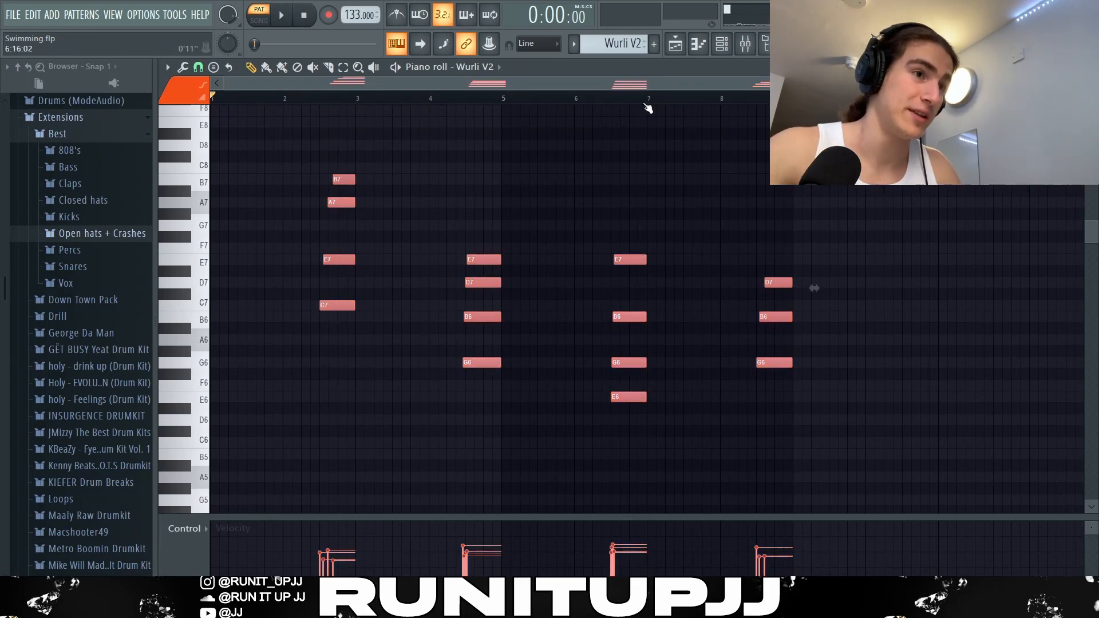
{"action": "left_click_drag", "start_coordinate": [335, 178], "coordinate": [347, 343]}
{"action": "left_click_drag", "start_coordinate": [474, 243], "coordinate": [491, 492]}
{"action": "left_click", "coordinate": [401, 285], "text": "ctrl"}
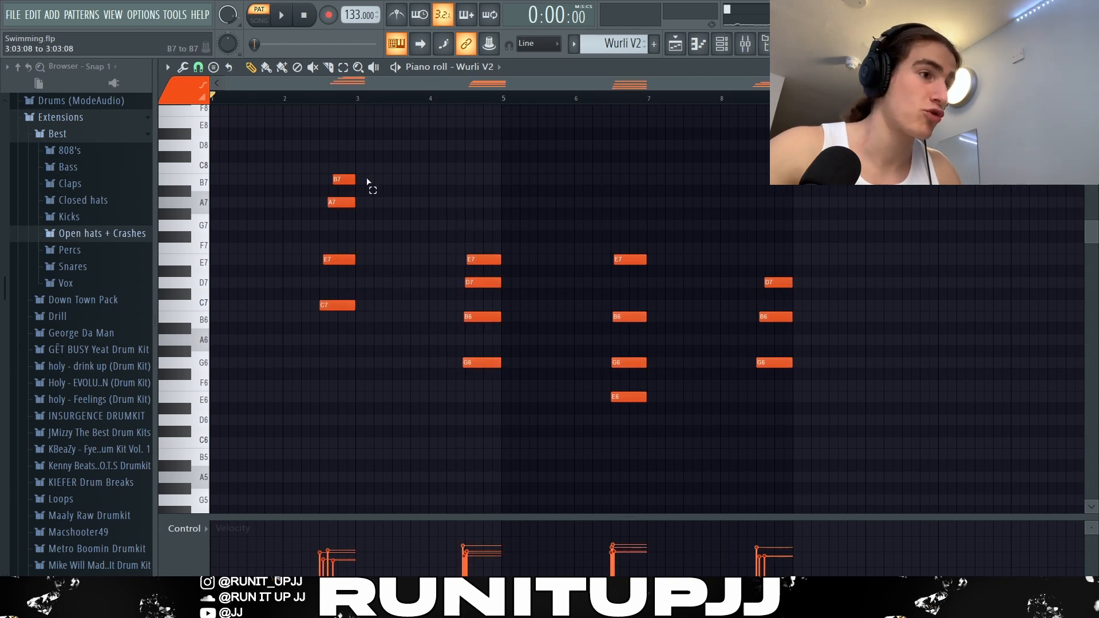
Step: Examine the Wurli V2 chords in bars 2, 4 and 6 again and play the pattern back
{"action": "left_click_drag", "start_coordinate": [367, 182], "coordinate": [326, 388]}
{"action": "left_click_drag", "start_coordinate": [497, 224], "coordinate": [480, 518]}
{"action": "left_click_drag", "start_coordinate": [628, 241], "coordinate": [659, 552]}
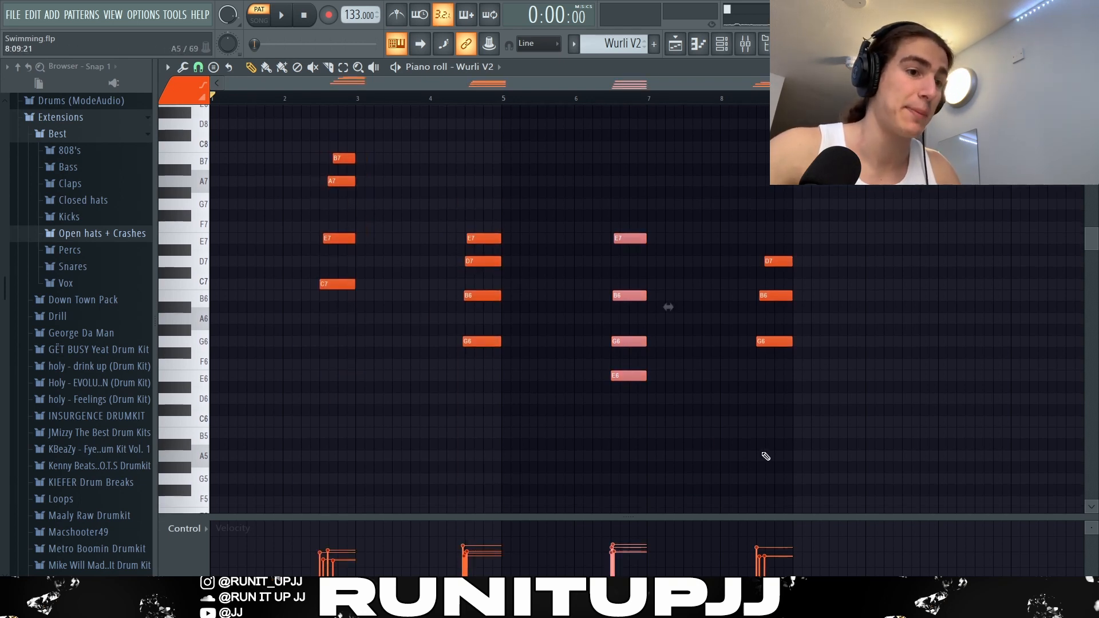
{"action": "left_click", "coordinate": [797, 401]}
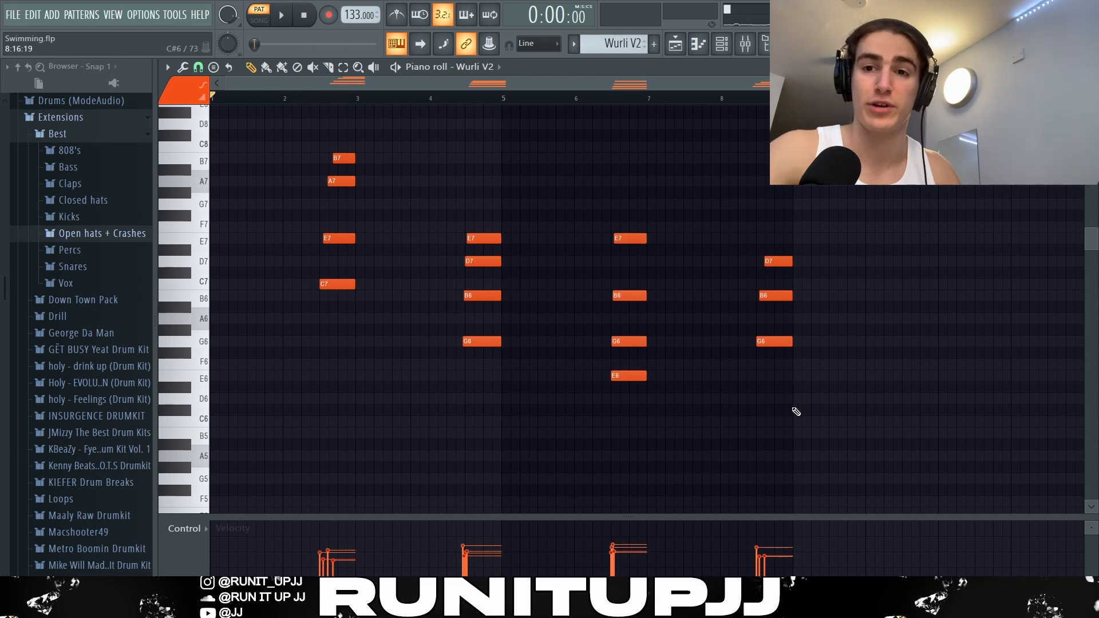
{"action": "scroll", "coordinate": [912, 348], "scroll_direction": "up", "scroll_amount": 1}
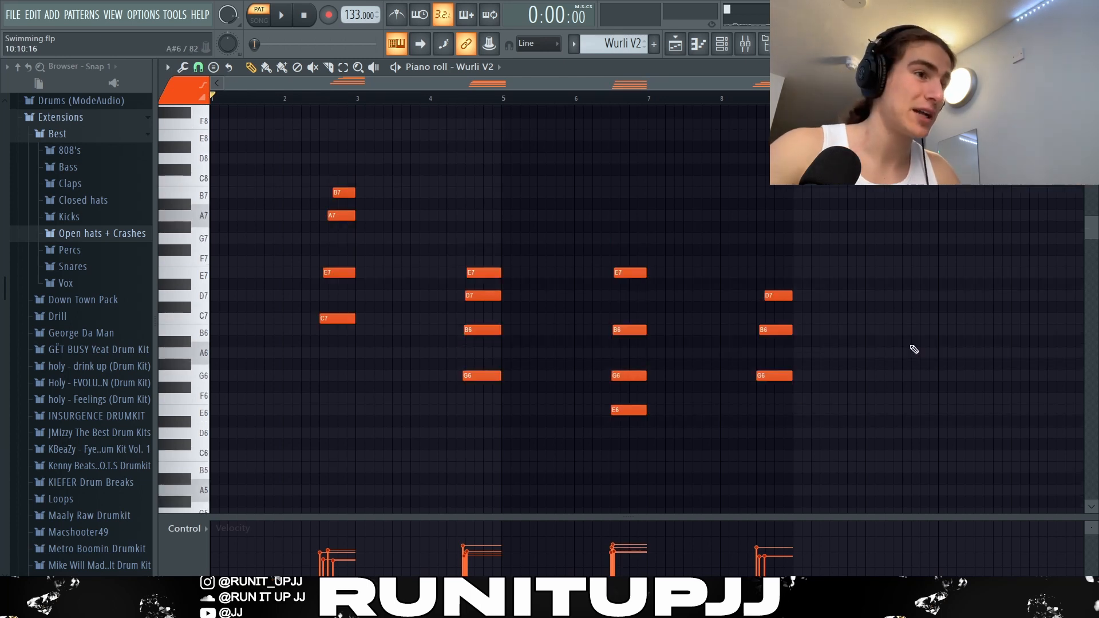
{"action": "key", "text": "space"}
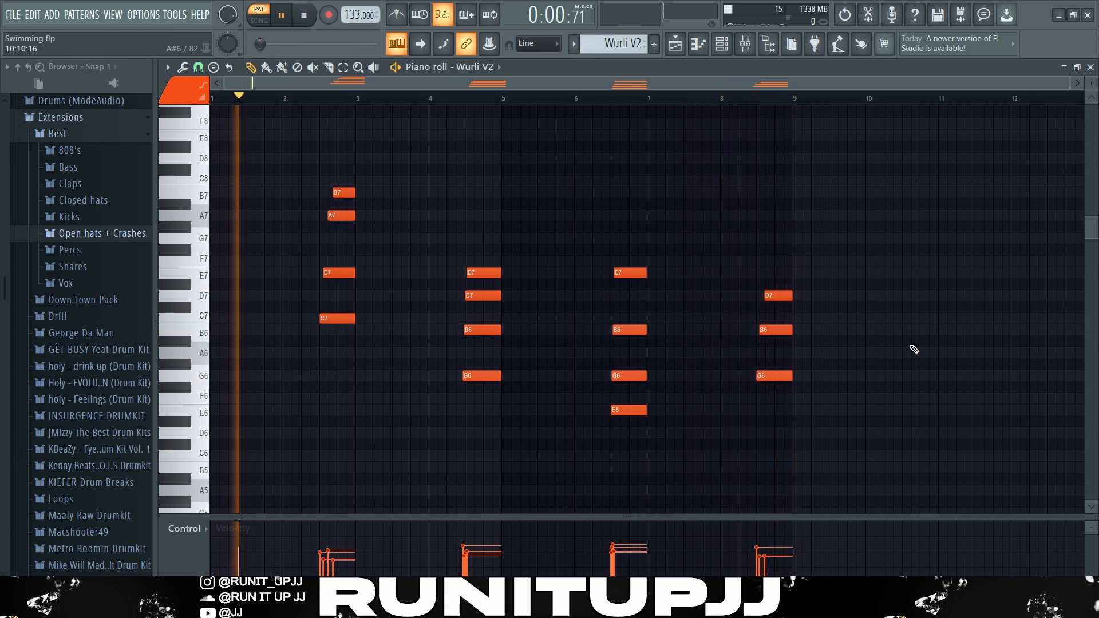
{"action": "key", "text": "space"}
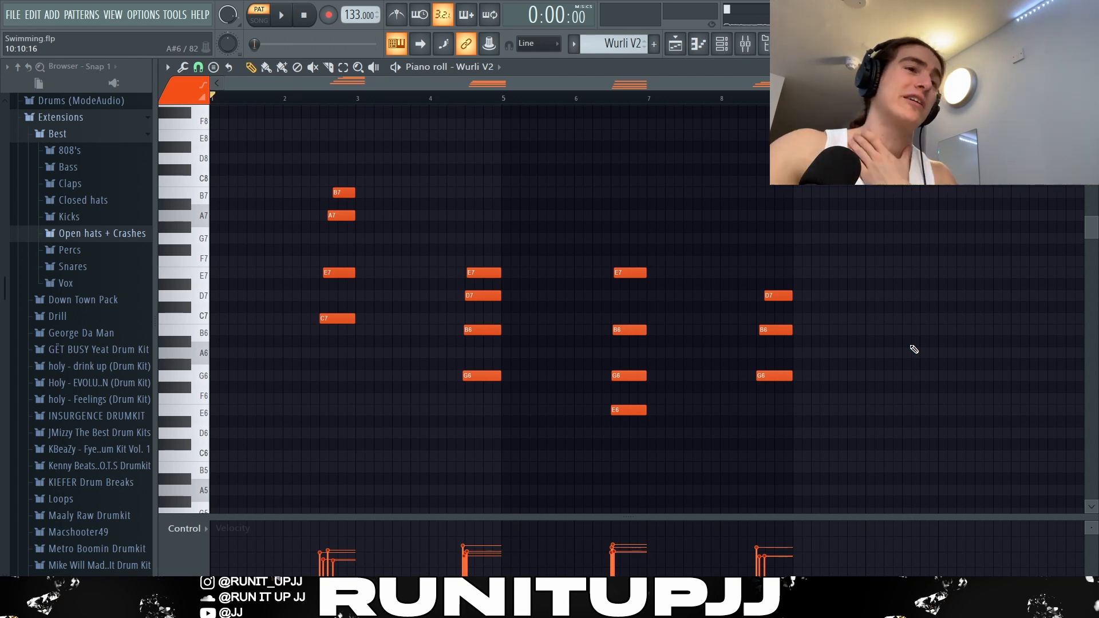
Step: Review the Insert 4 mixer effects for the Wurli: Fruity Flangus, Fruity Phaser, Fruity Delay 3 and ValhallaVintageVerb
{"action": "key", "text": "F9"}
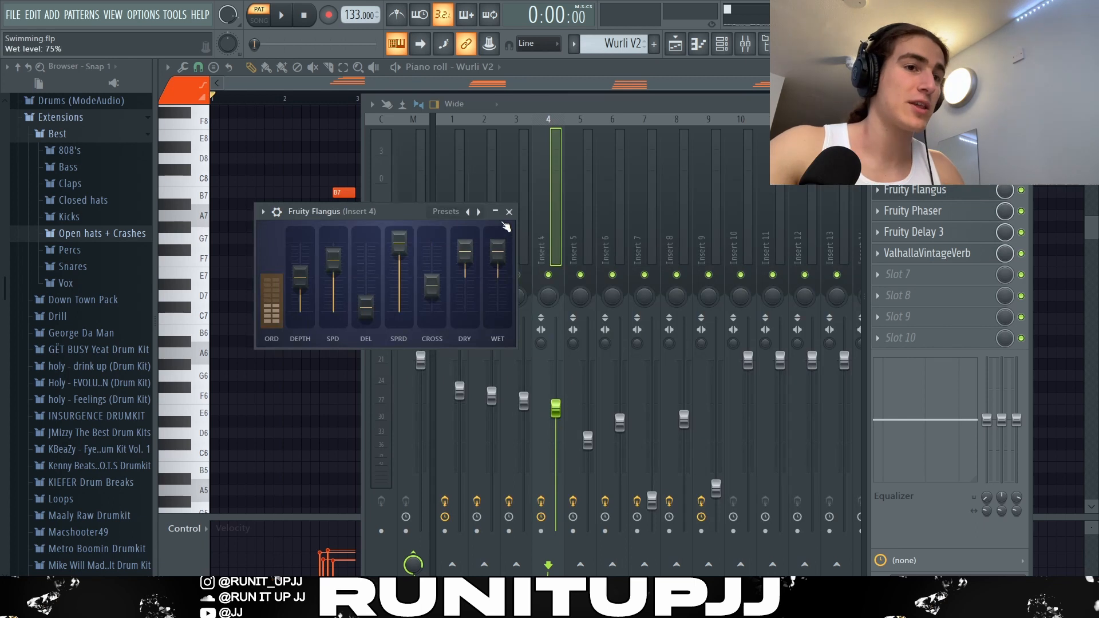
{"action": "left_click", "coordinate": [509, 212]}
{"action": "left_click", "coordinate": [912, 211]}
{"action": "left_click", "coordinate": [910, 232]}
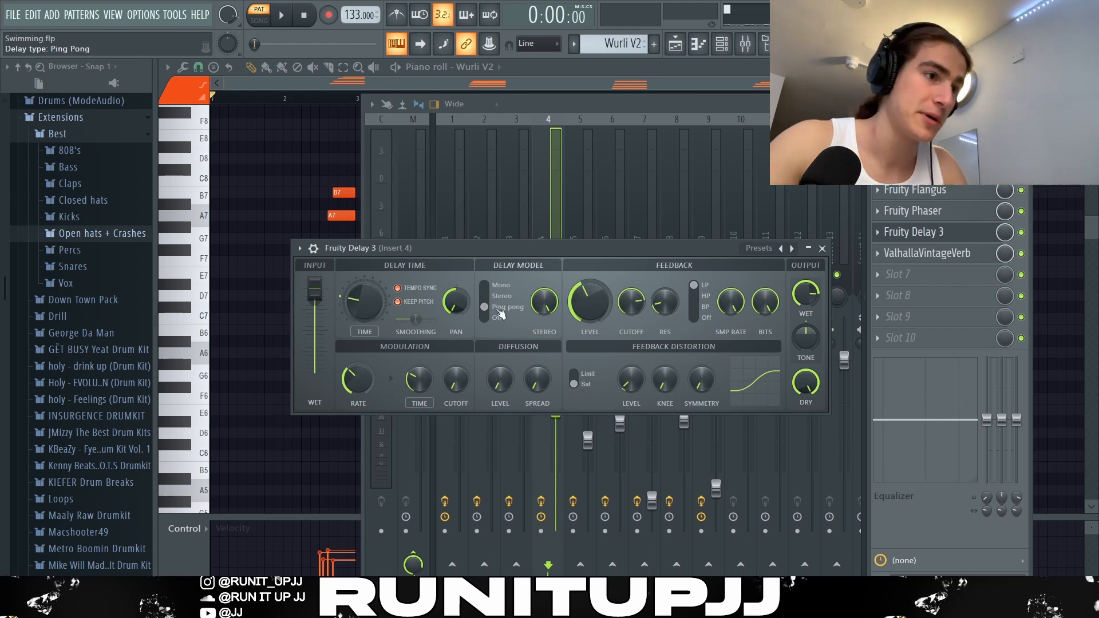
{"action": "left_click", "coordinate": [927, 253]}
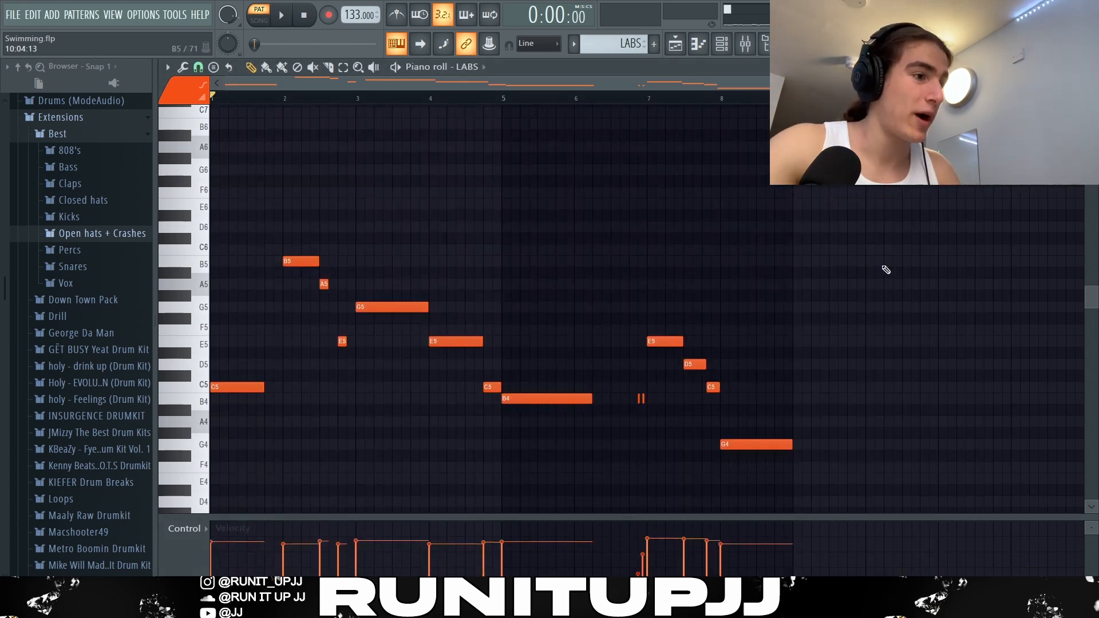
Step: Listen to the LABS melody pattern and the playlist arrangement with the drum tracks muted
{"action": "scroll", "coordinate": [886, 270], "scroll_direction": "down", "scroll_amount": 2}
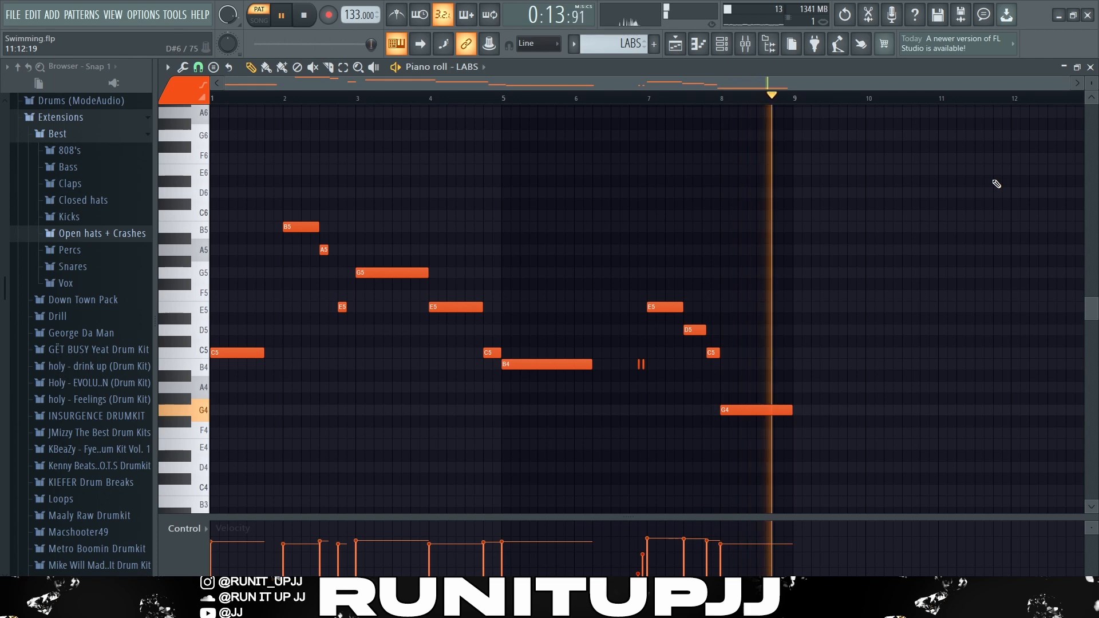
{"action": "key", "text": "space"}
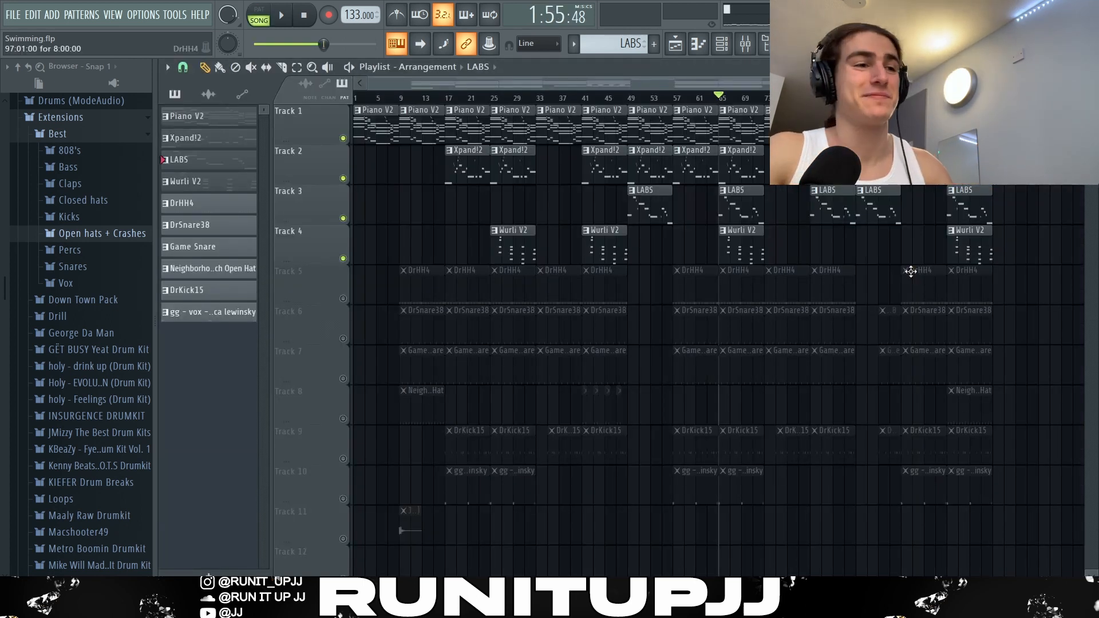
{"action": "key", "text": "space"}
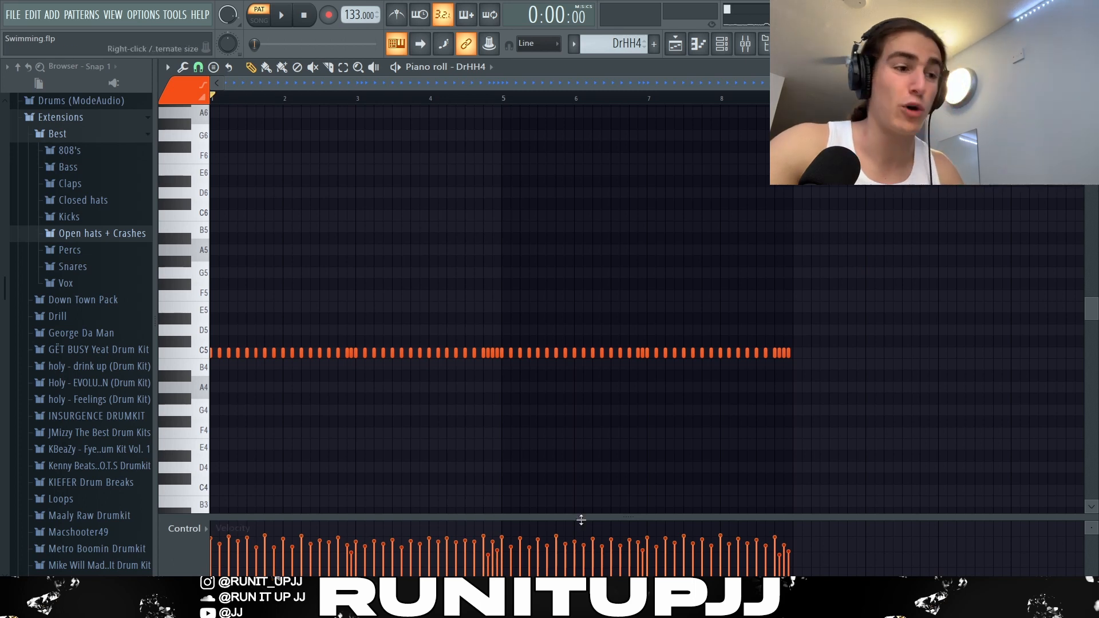
Step: Highlight the DrHH4 hi-hat notes from late in bar 2 through bar 8, deselect them and play the pattern
{"action": "left_click_drag", "start_coordinate": [818, 353], "coordinate": [342, 363]}
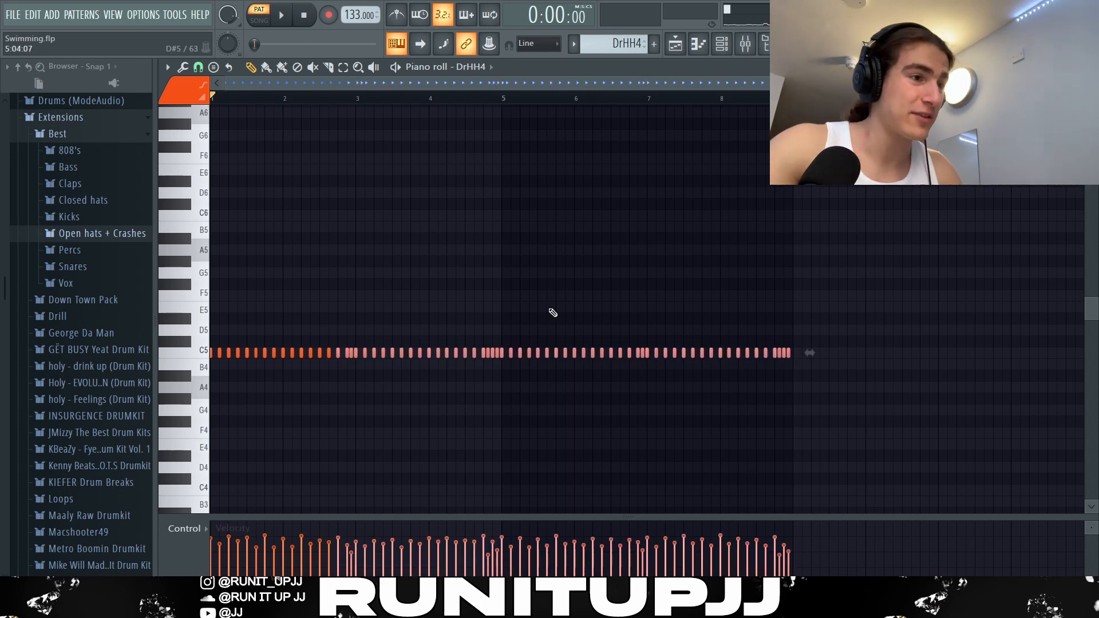
{"action": "left_click", "coordinate": [778, 273], "text": "ctrl"}
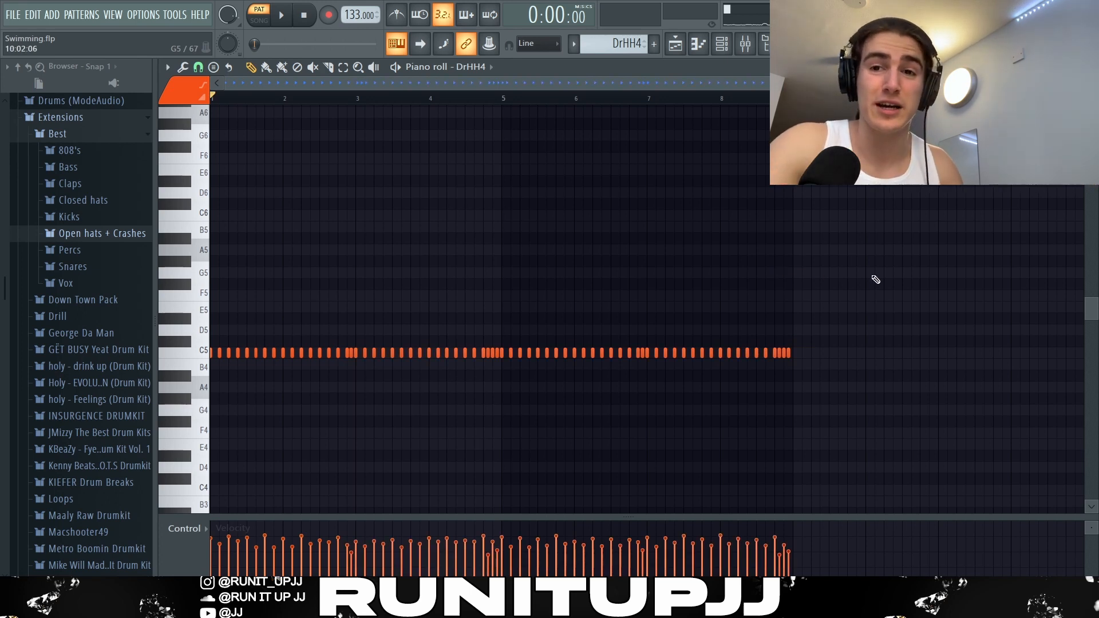
{"action": "key", "text": "space"}
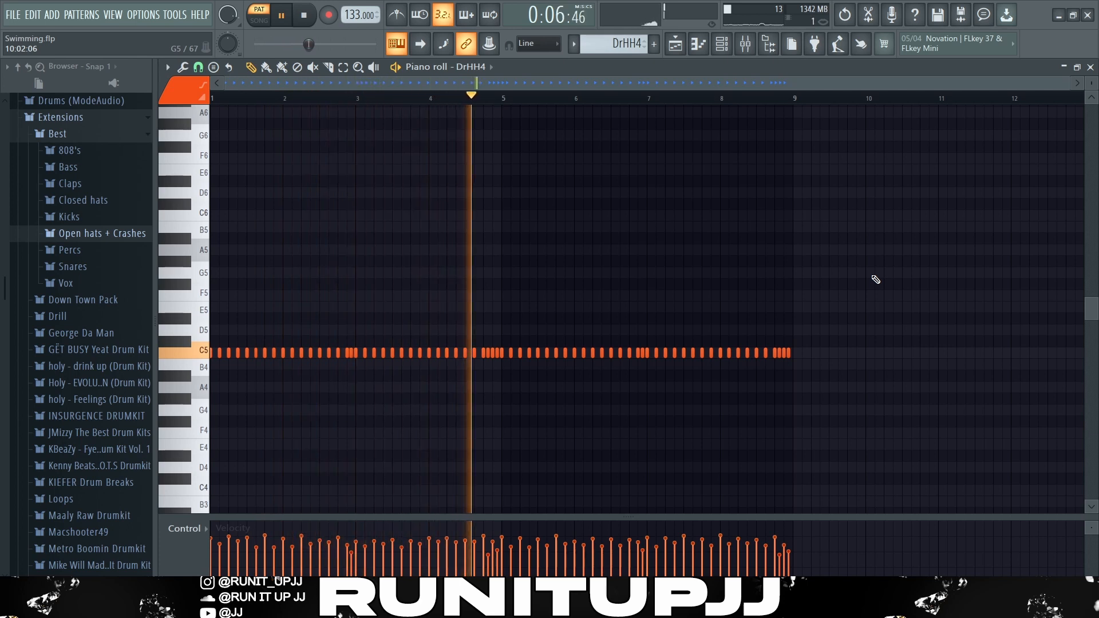
Step: Stop the hi-hat playback, switch to the DrSnare38 pattern and listen to its snare notes
{"action": "key", "text": "space"}
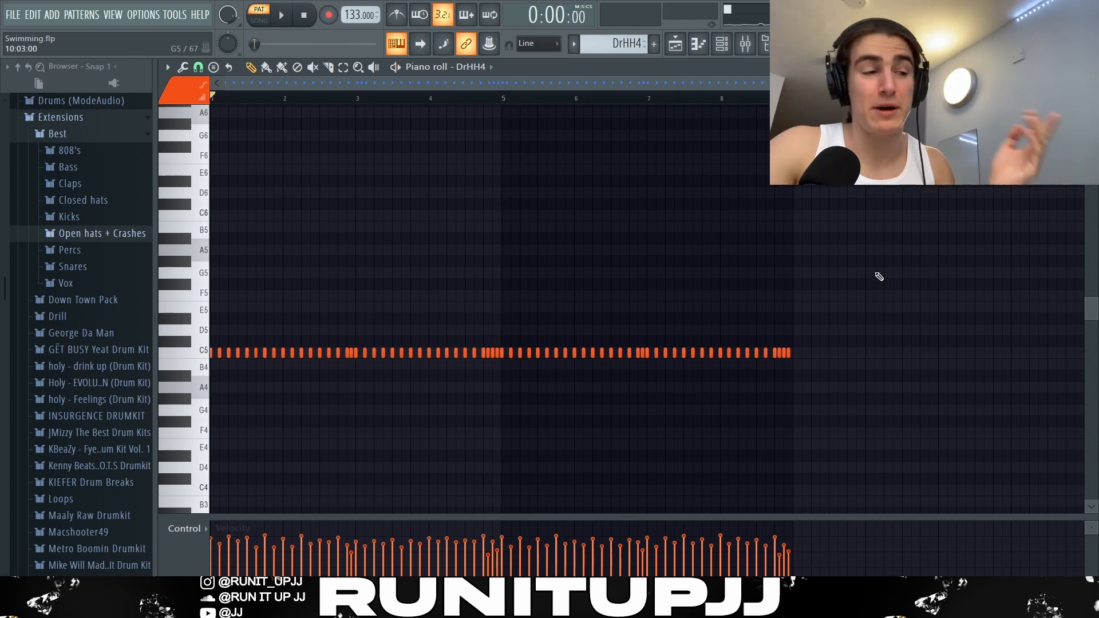
{"action": "key", "text": "KP_Add"}
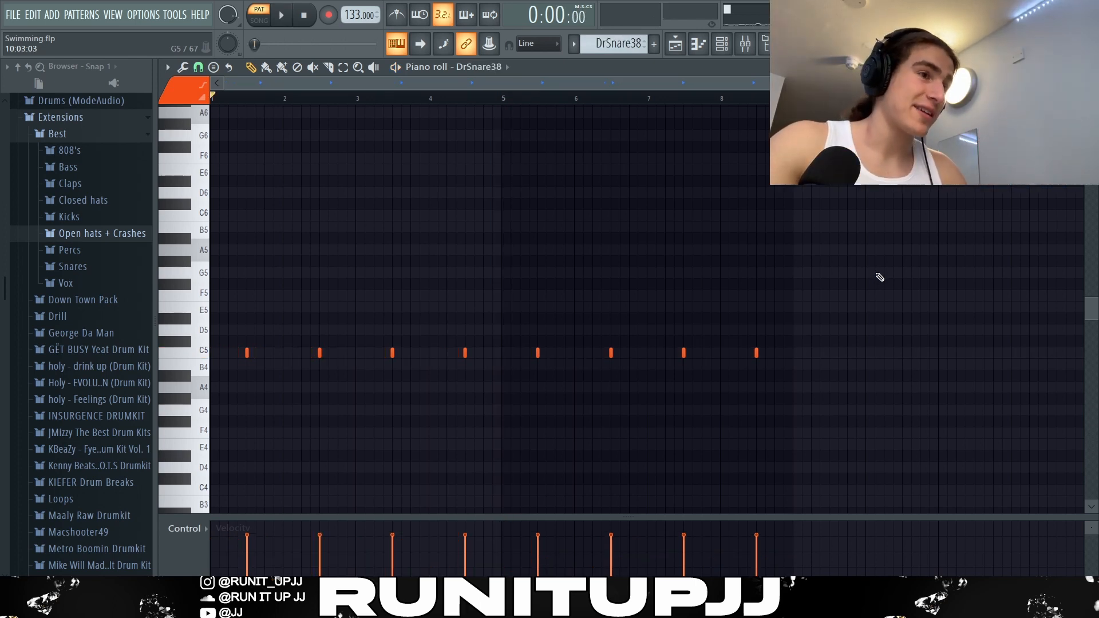
{"action": "scroll", "coordinate": [880, 277], "scroll_direction": "up", "scroll_amount": 1}
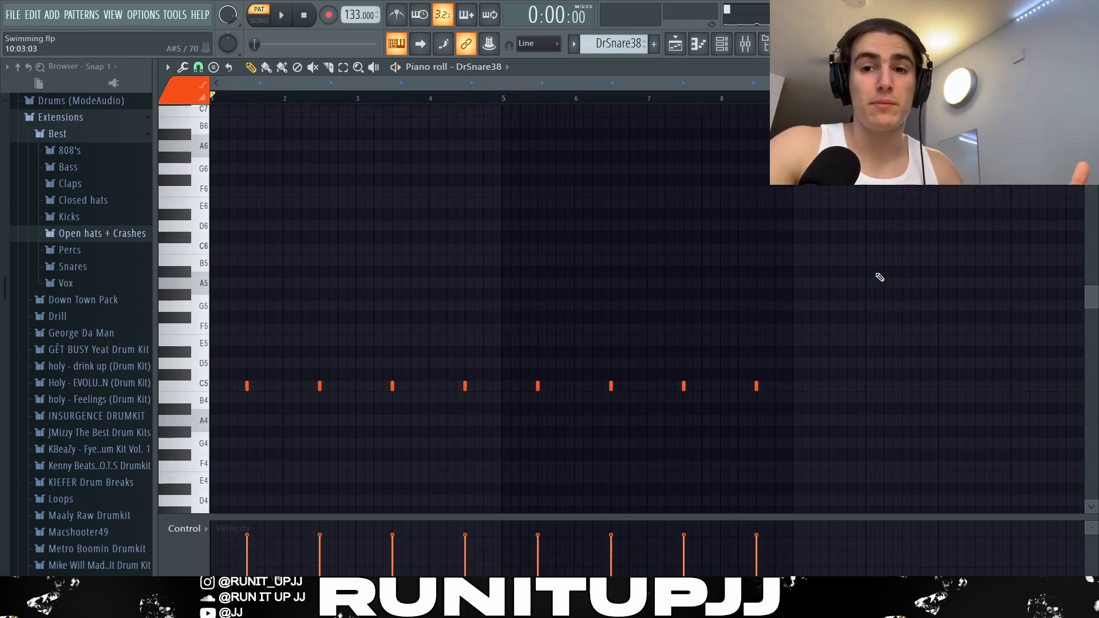
{"action": "key", "text": "space"}
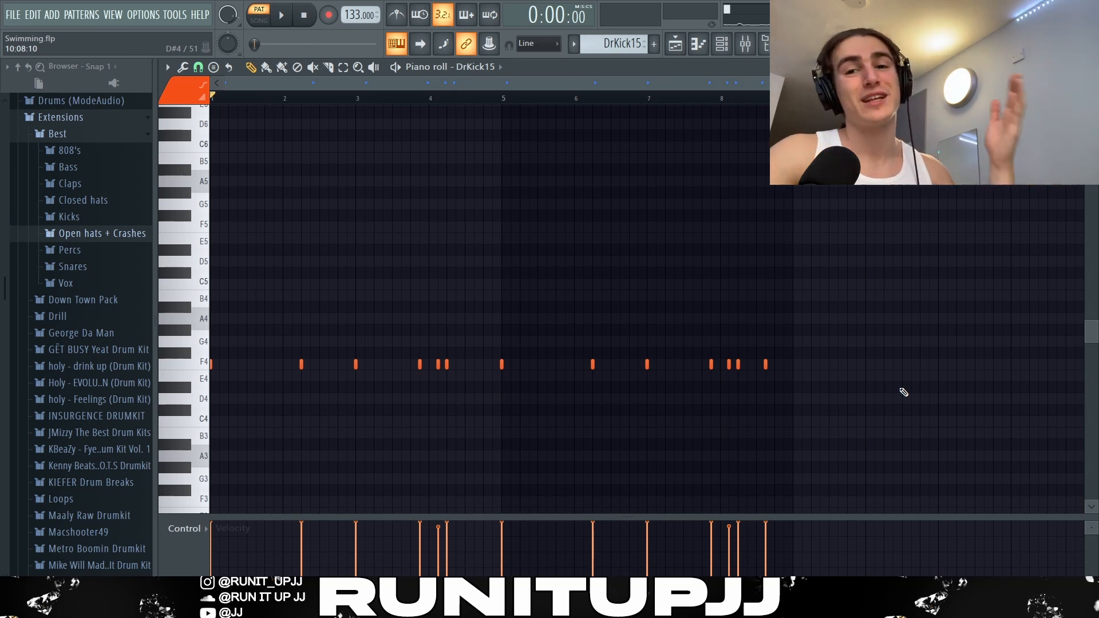
Step: Listen to the DrKick15 kick pattern and the Neighborhood Watch Open Hat pattern
{"action": "key", "text": "space"}
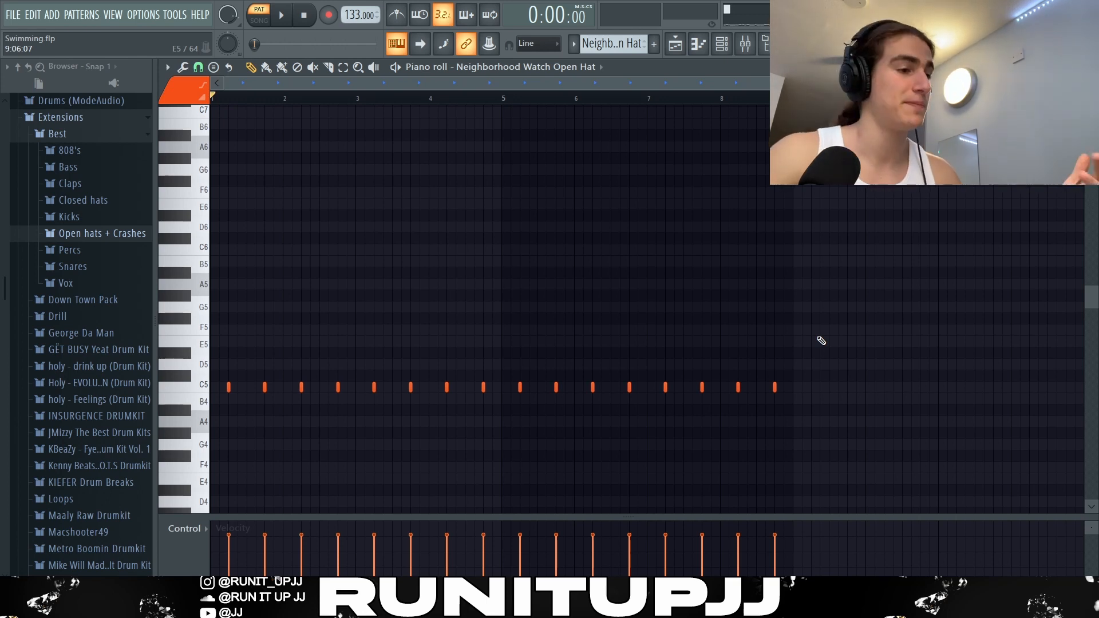
{"action": "key", "text": "space"}
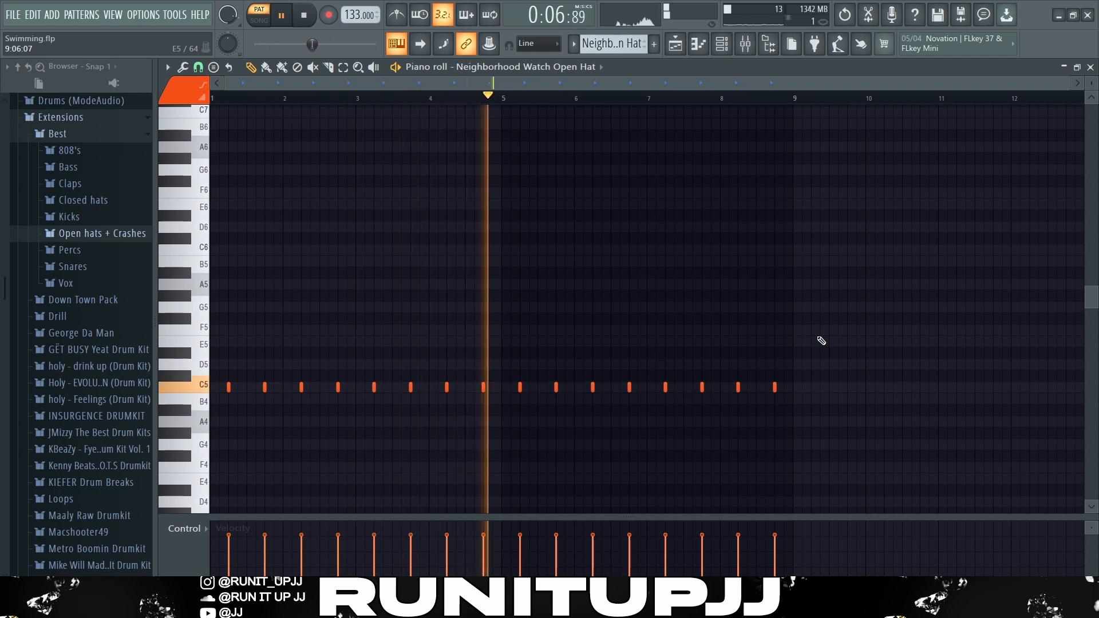
{"action": "key", "text": "space"}
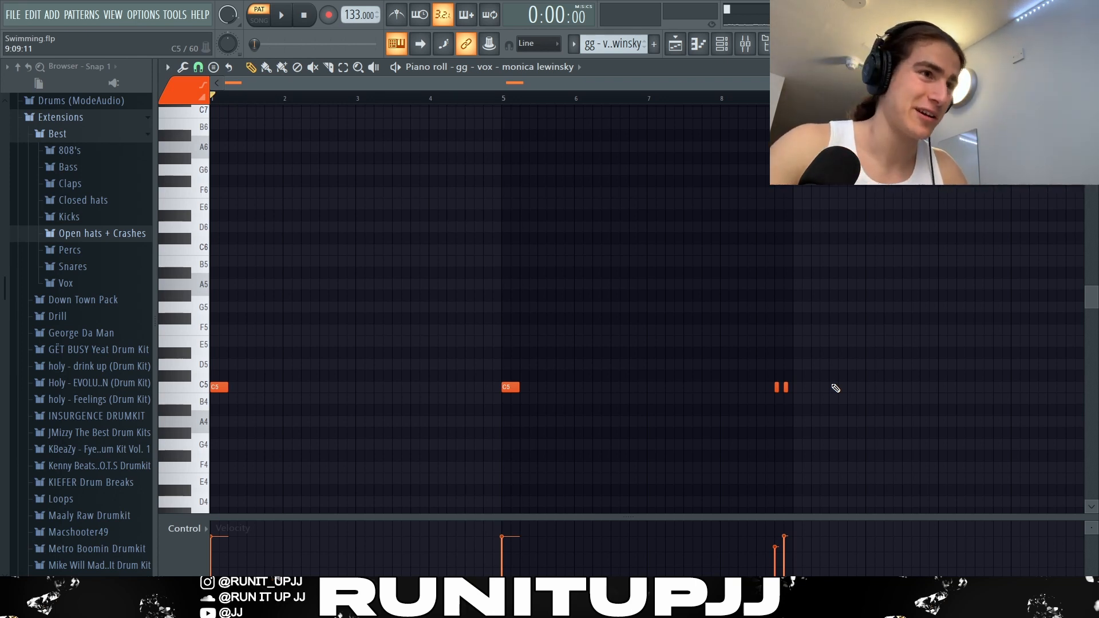
Step: Listen to the vox pattern and then the playlist's drum arrangement from bar 105 with the melody tracks muted
{"action": "key", "text": "space"}
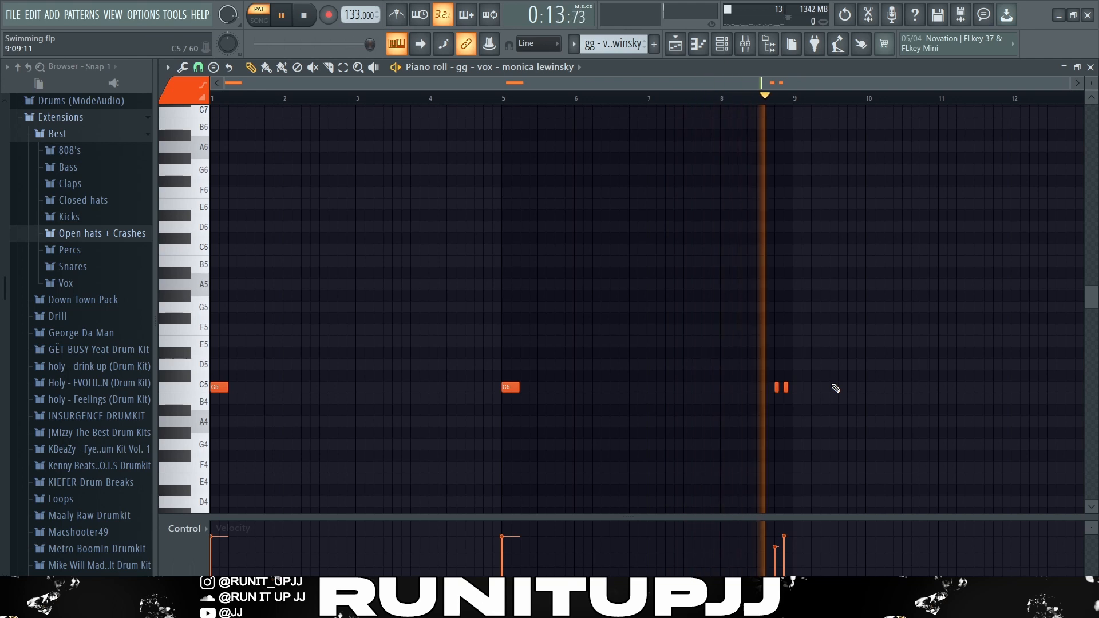
{"action": "key", "text": "space"}
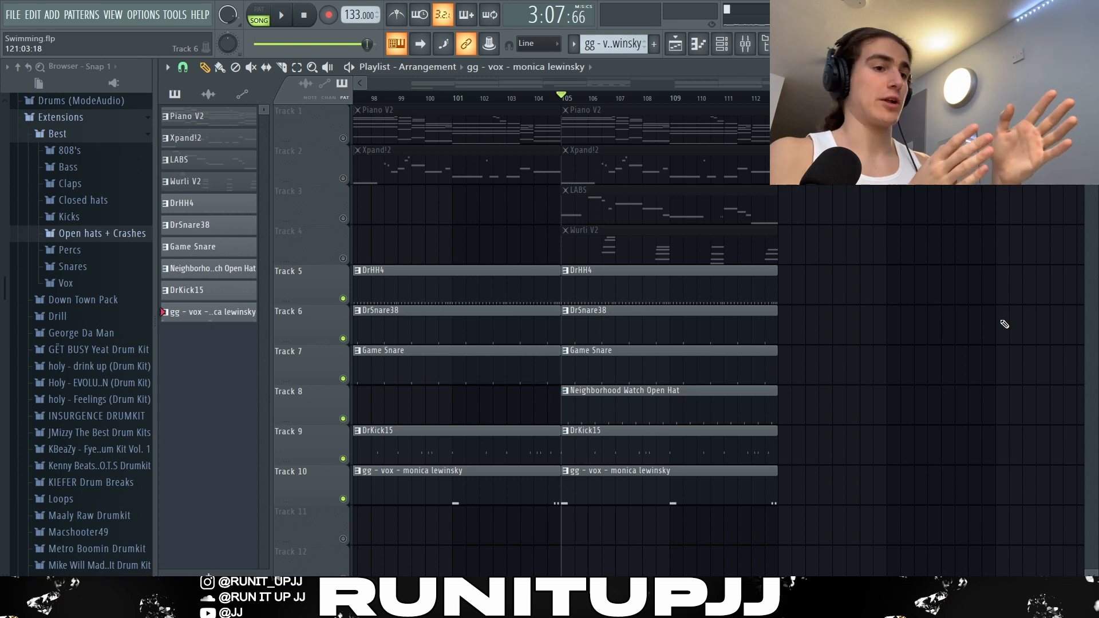
{"action": "key", "text": "space"}
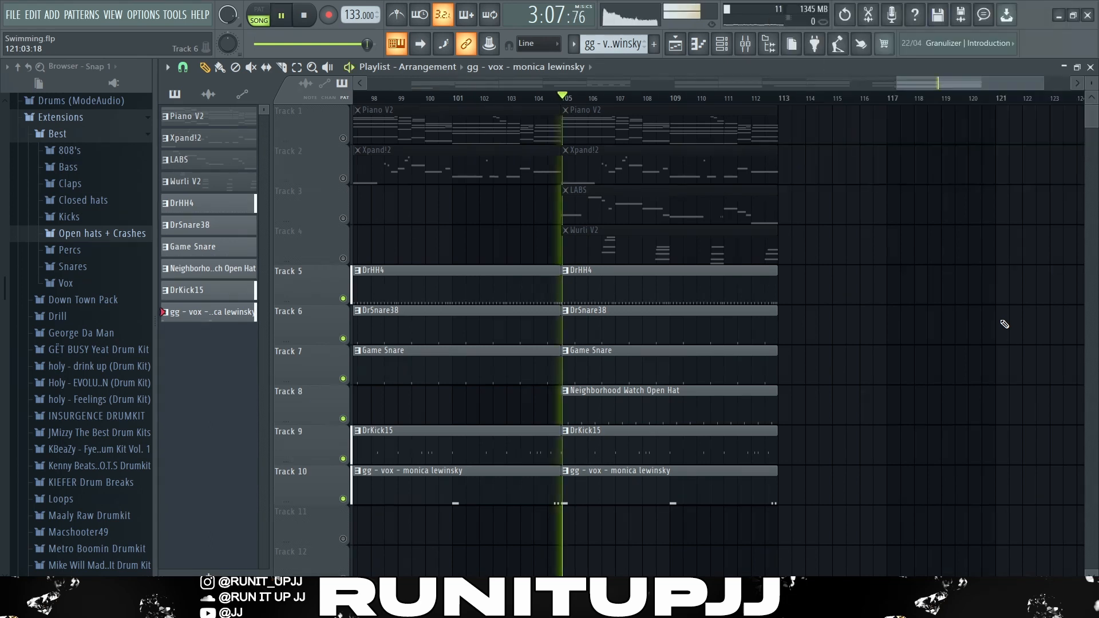